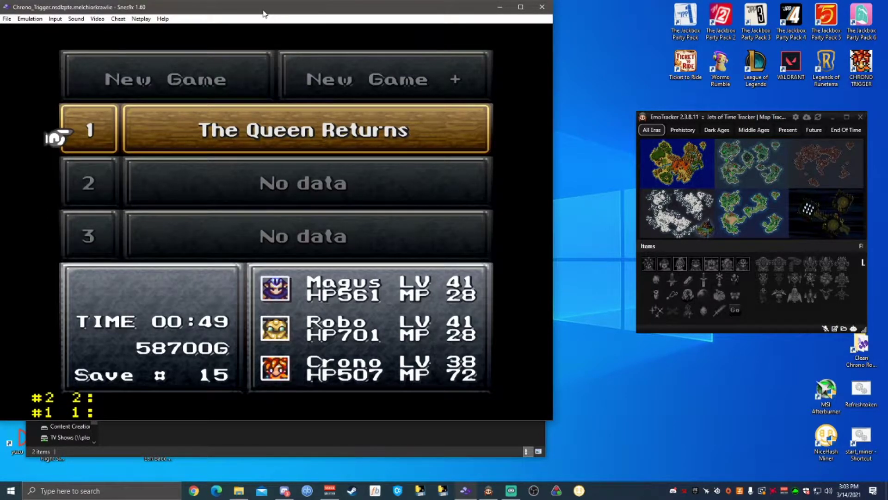
Nudge the tracker window left and open the Package Manager from the title bar.
left_click_drag(744, 119, 727, 117)
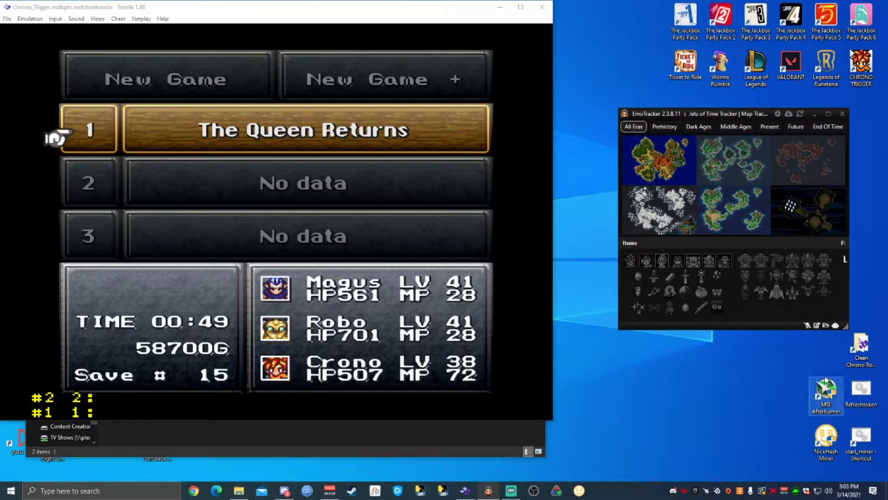
left_click(789, 114)
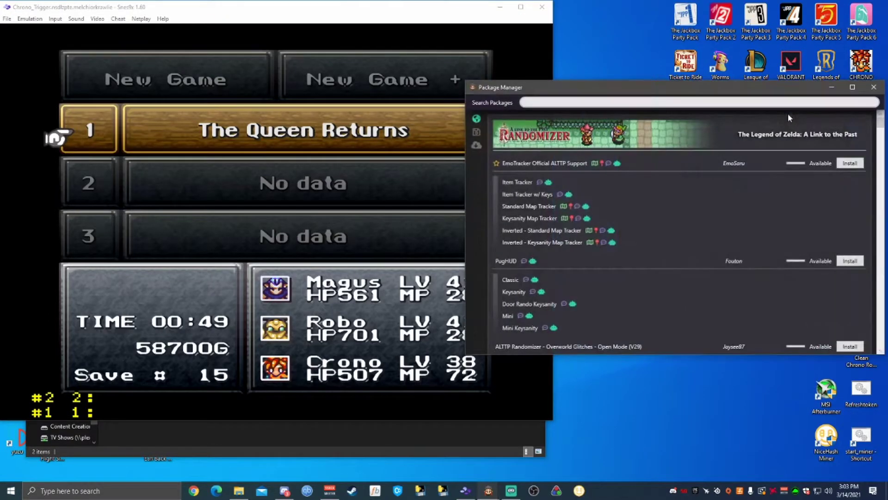
Search packages for 'jet', confirm Jets of Time Map Tracker is installed, then close the manager.
left_click(572, 104)
type("jets")
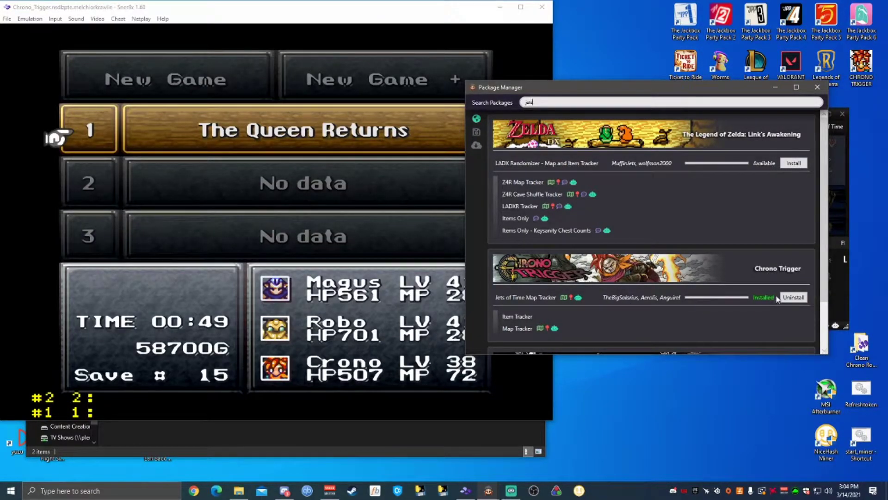
left_click(818, 87)
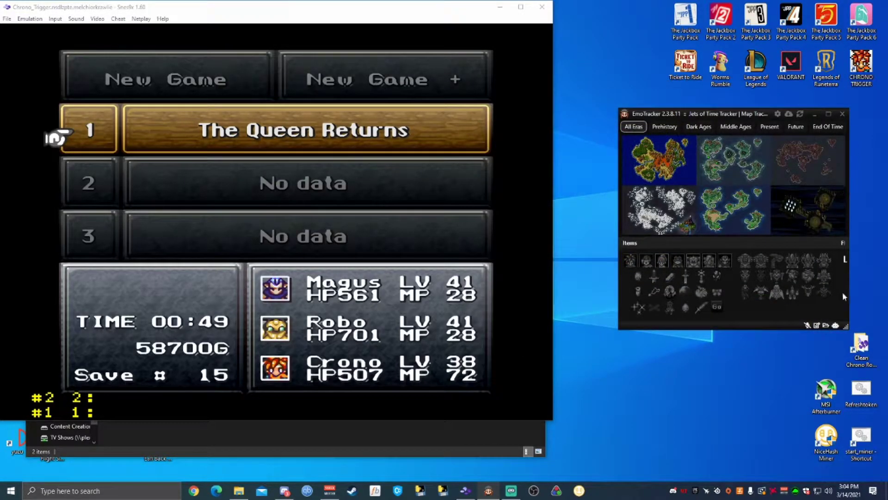
mouse_move(713, 114)
left_mouse_down()
mouse_move(698, 109)
mouse_move(708, 114)
left_mouse_up()
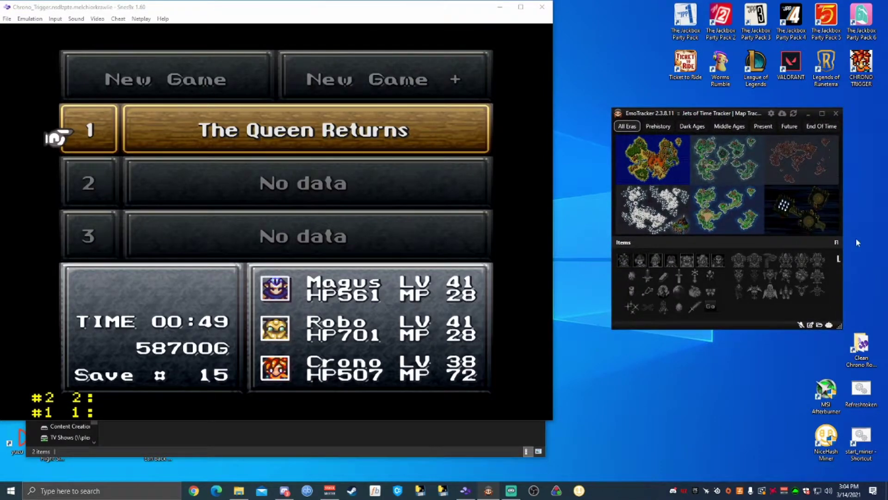
Open application_settings in Notepad, review the initial_width and initial_height lines, then close it.
left_click(238, 490)
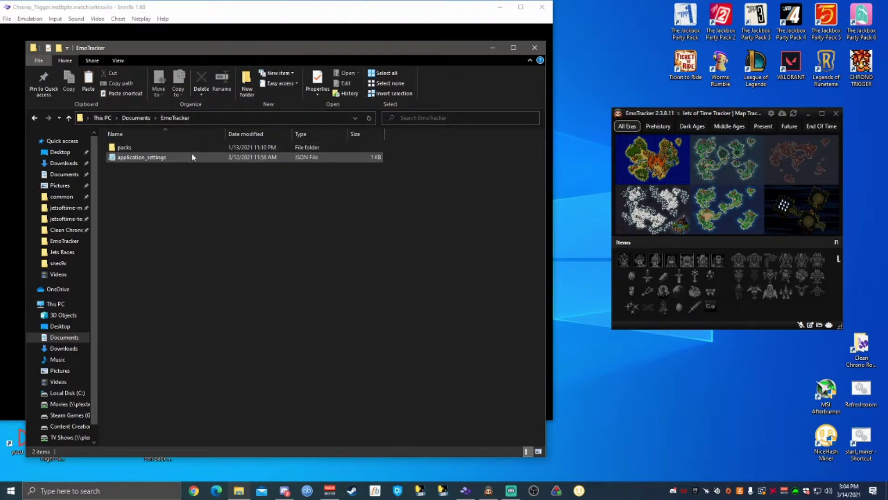
left_click(144, 160)
double_click(144, 159)
left_click_drag(151, 166, 54, 157)
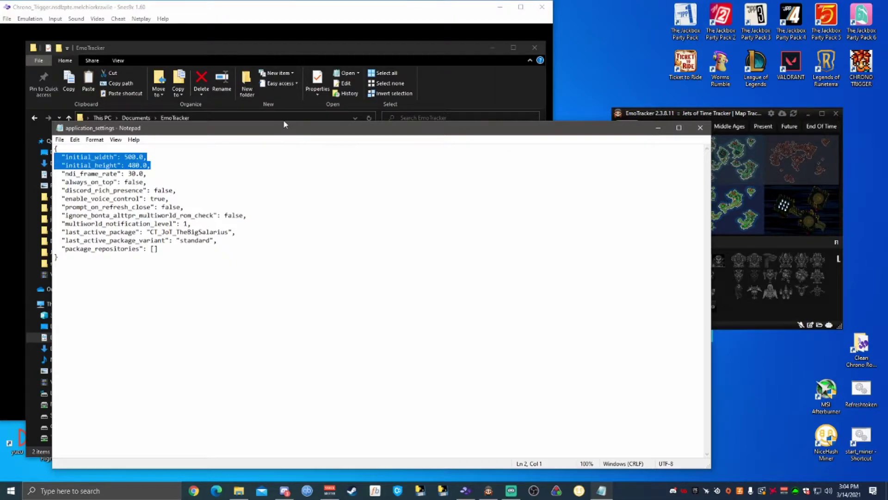
left_click(700, 127)
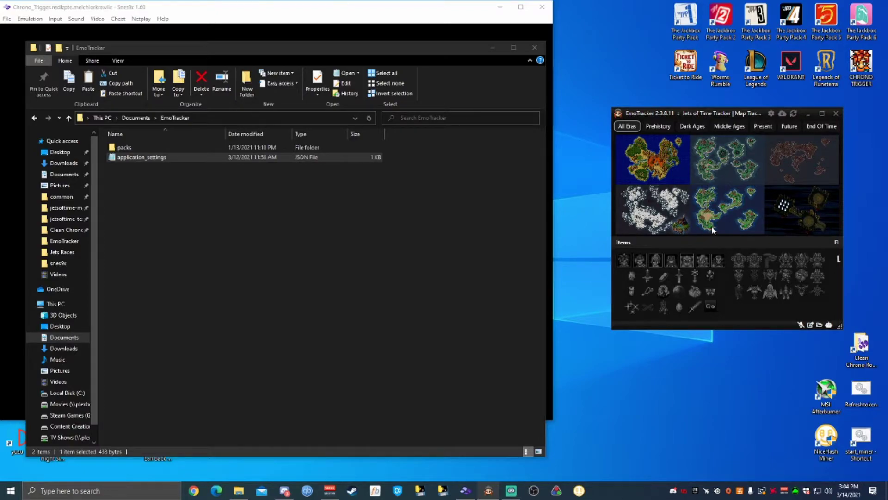
Assign the sword to Snail Stop, mark it collected in Items, and minimize File Explorer.
mouse_move(712, 229)
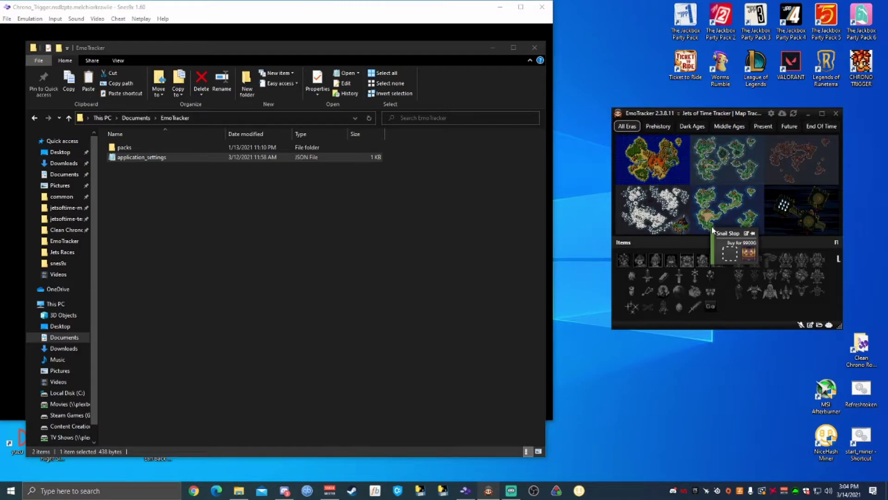
left_click(728, 255)
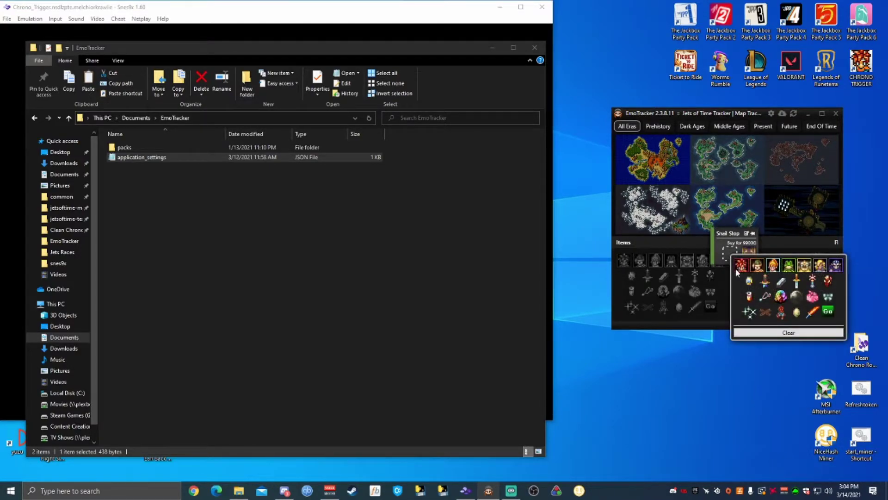
left_click(766, 282)
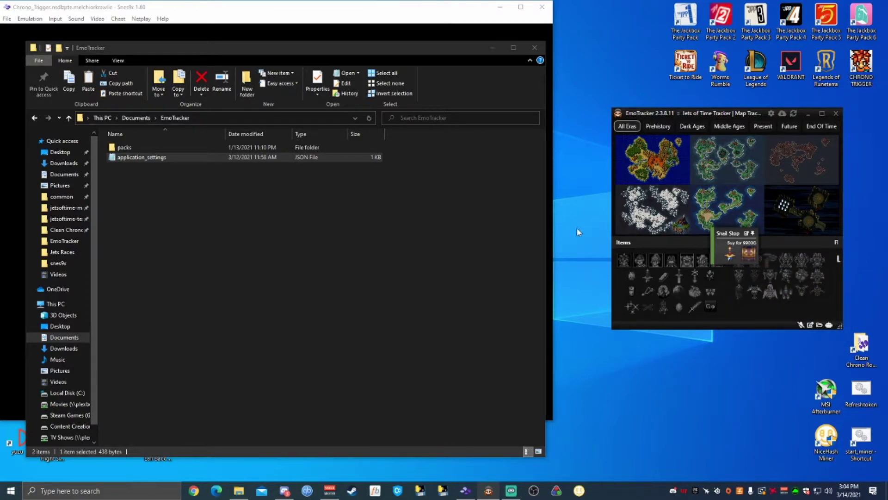
mouse_move(713, 228)
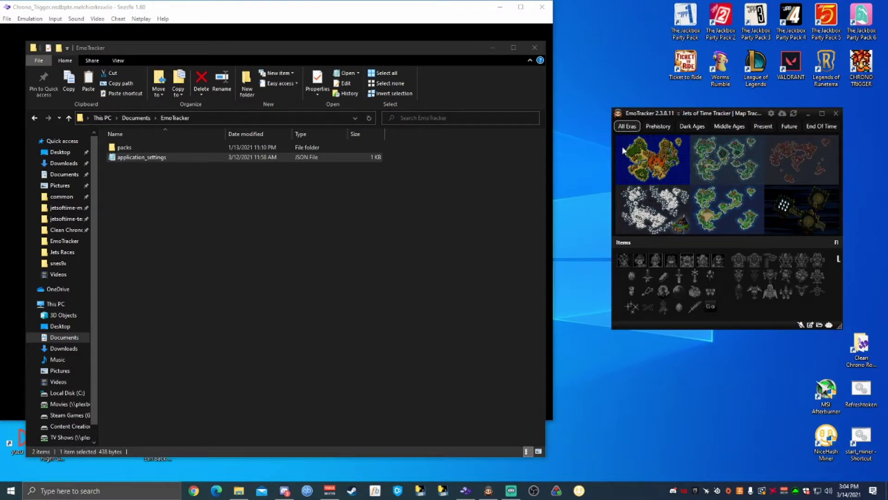
left_click(723, 238)
left_click(493, 48)
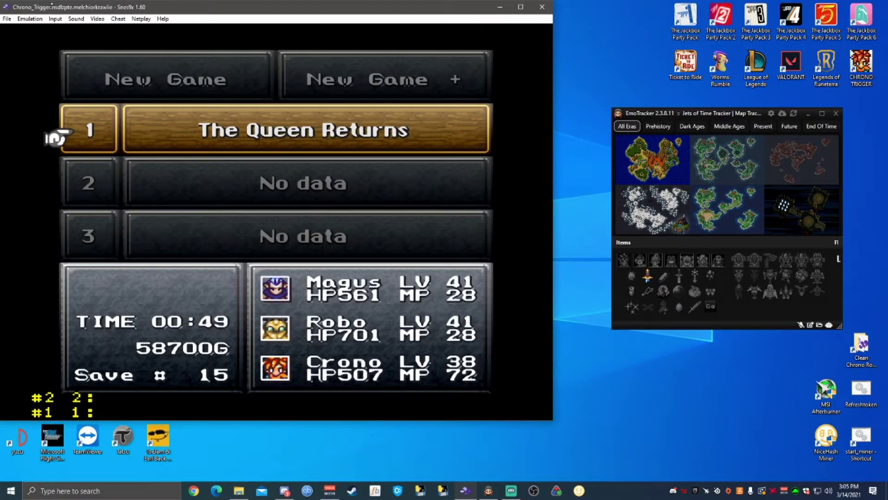
key("alt")
left_click(732, 114)
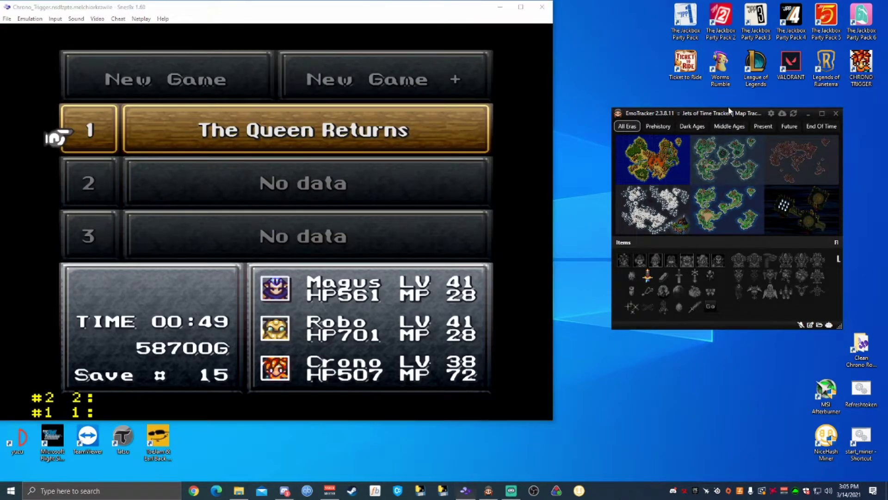
left_click(232, 9)
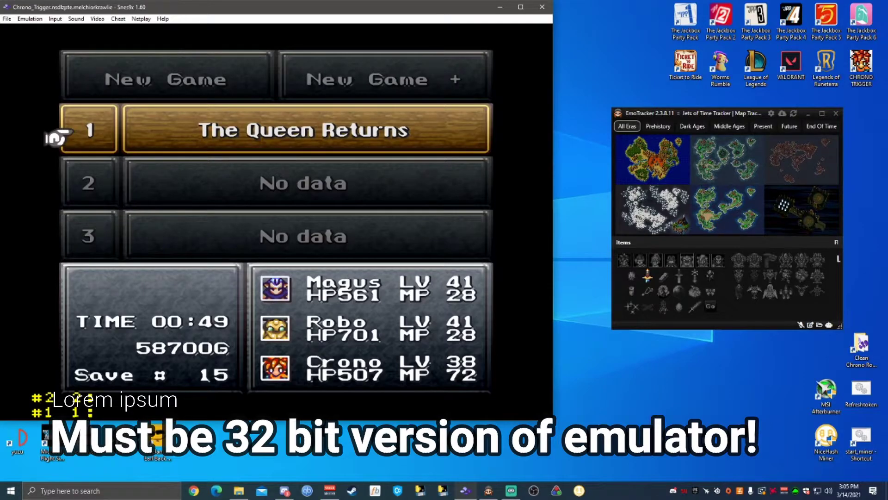
left_click(11, 20)
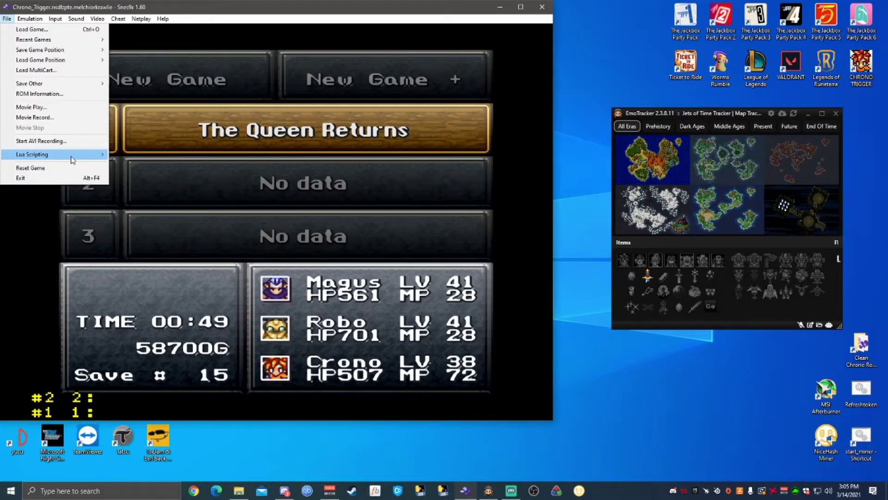
Load and run connector.lua from C:\Program Files (x86)\EmoTracker\Connectors\snes9x in a new Lua window.
mouse_move(77, 154)
left_click(135, 155)
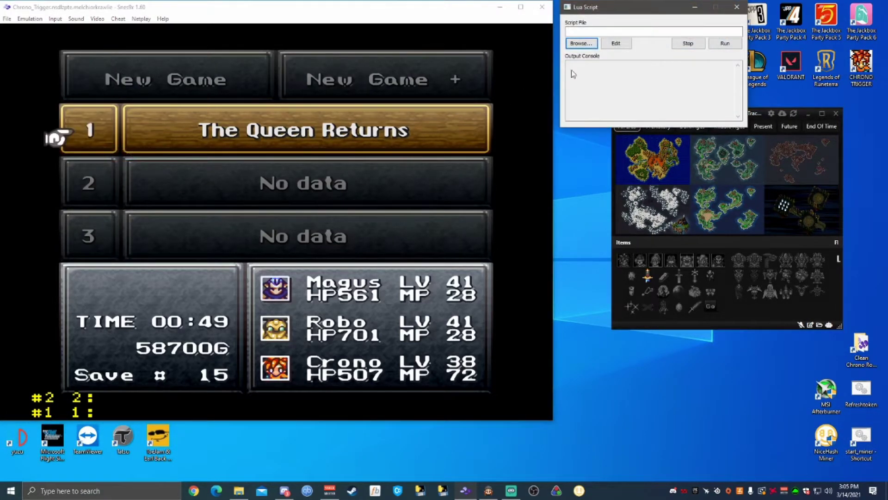
left_click(582, 43)
left_click_drag(599, 26, 385, 113)
left_click(529, 125)
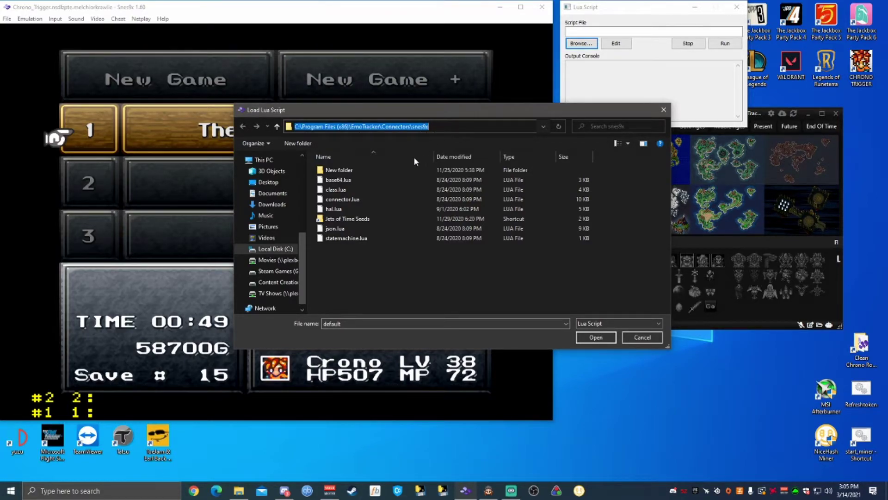
left_click(338, 198)
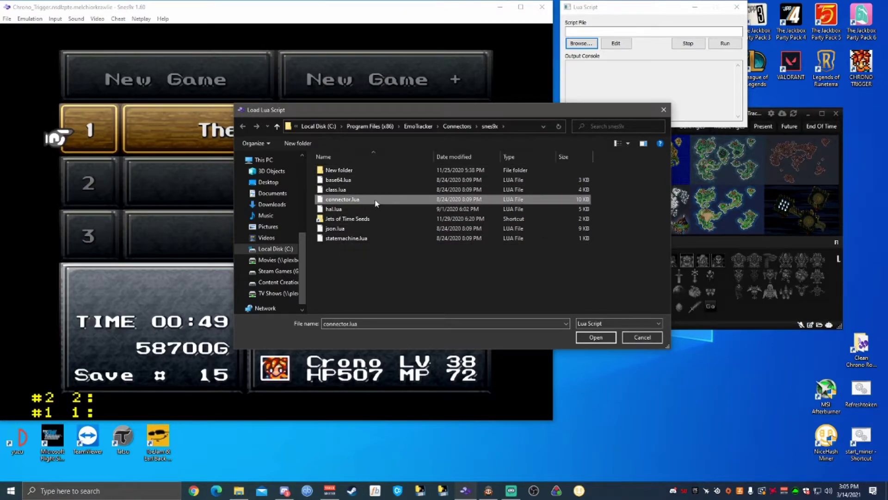
left_click(586, 339)
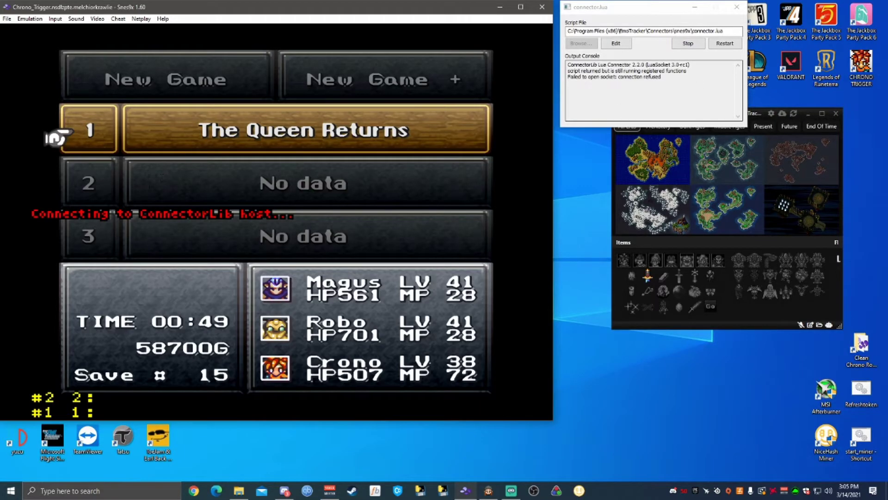
Move the tracker down and start auto-tracking via the SNES > Lua option.
left_click_drag(754, 115, 749, 152)
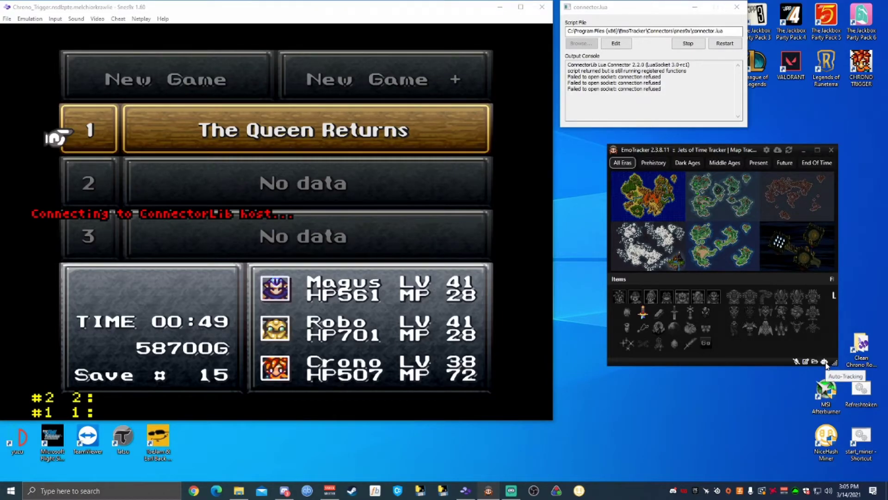
left_click(825, 363)
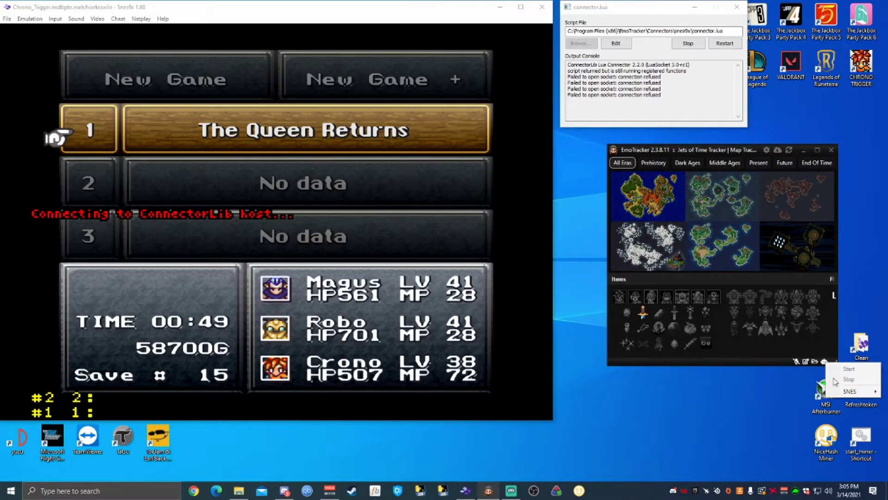
mouse_move(842, 392)
left_click(800, 391)
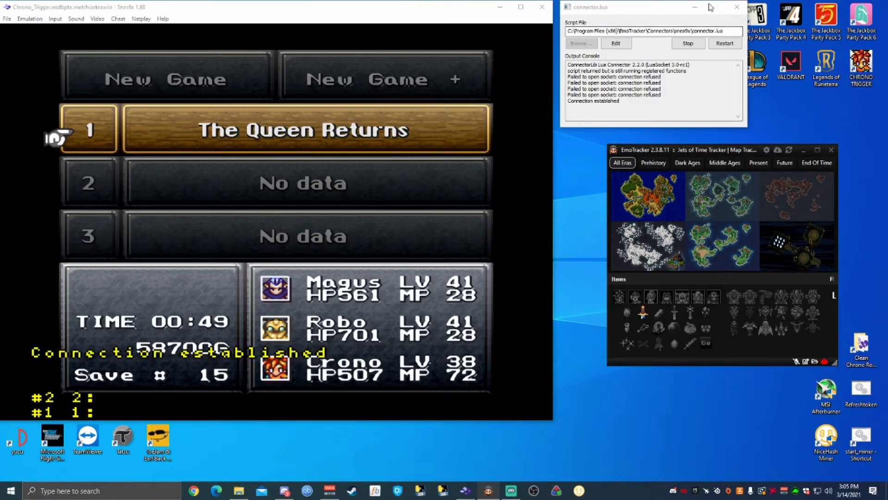
Minimize the connector.lua script window and toggle the sword as collected.
left_click(693, 10)
left_click(694, 10)
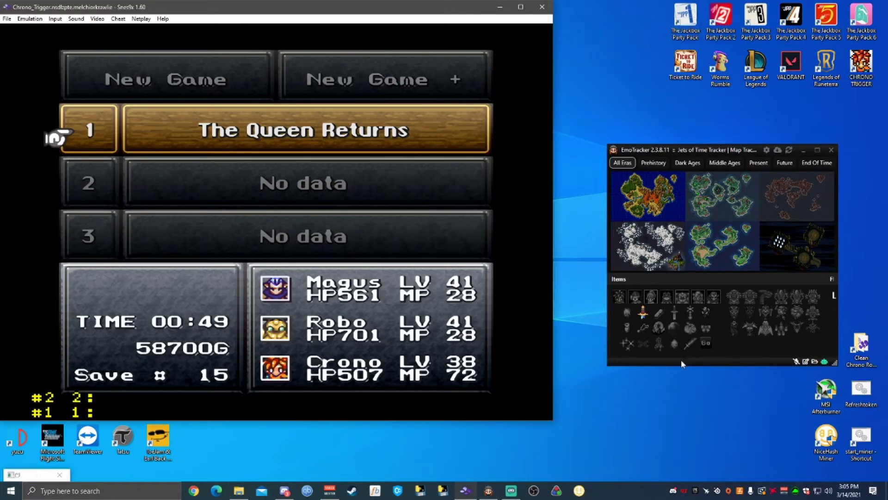
left_click(676, 315)
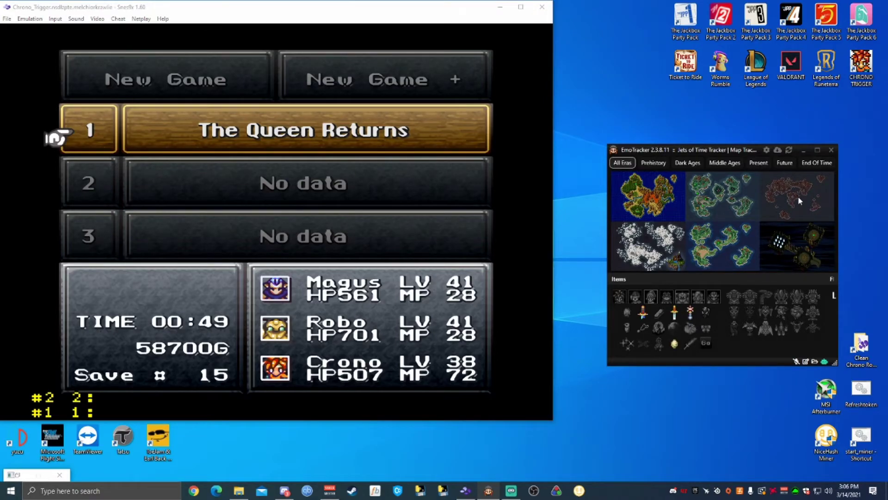
Reset the tracker, reconnect SNES > Lua auto-tracking, and return focus to Snes9x.
left_click(790, 151)
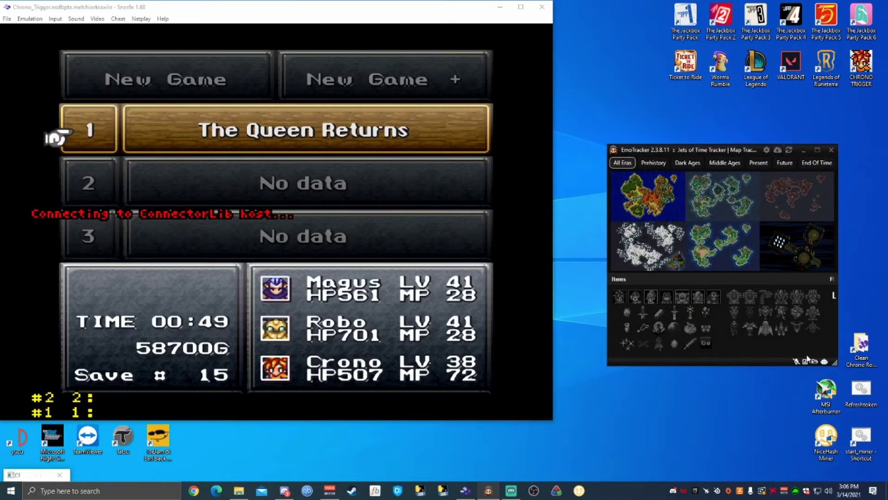
left_click(825, 362)
mouse_move(849, 392)
left_click(793, 392)
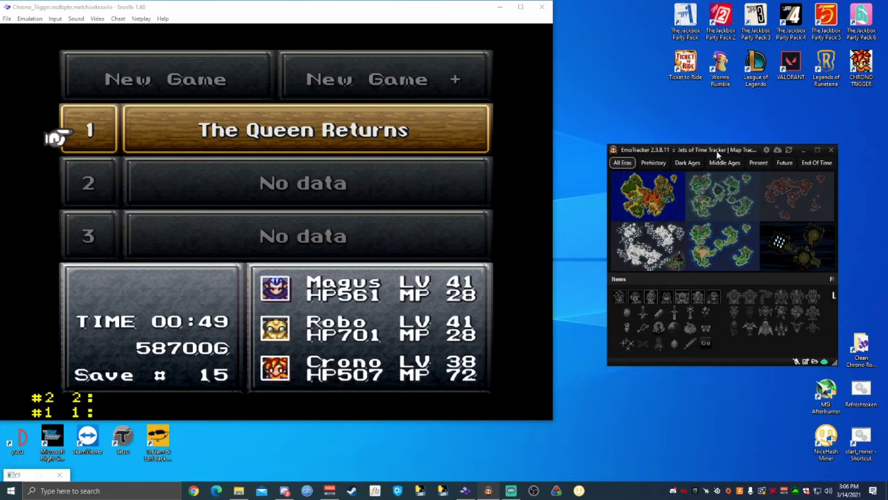
left_click(188, 9)
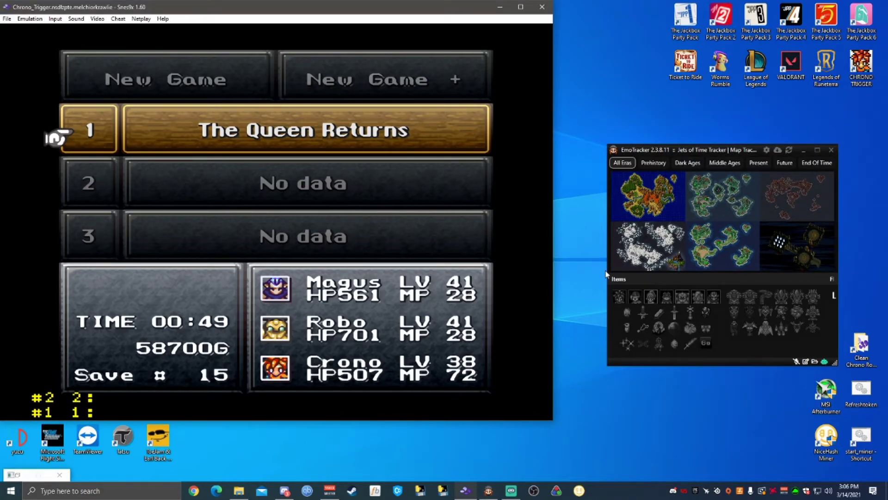
Load save slot 1 (The Queen Returns) and check the tracker's lit party members and items.
key("v")
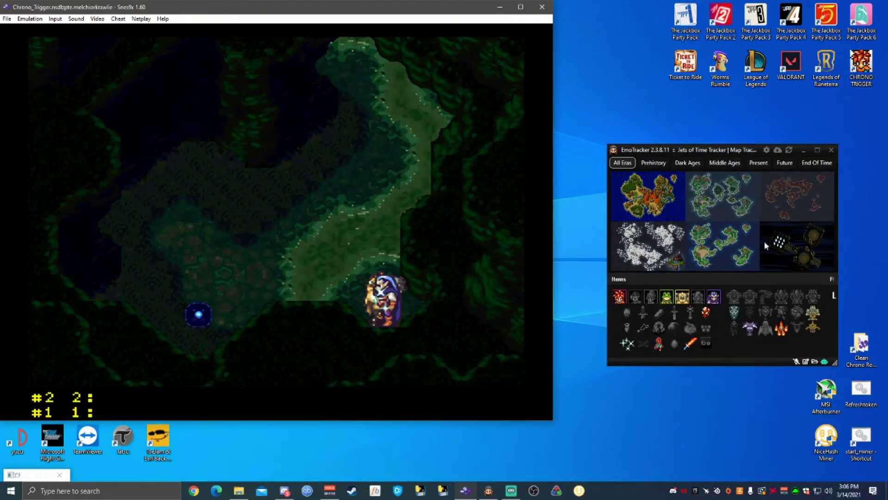
left_click(719, 245)
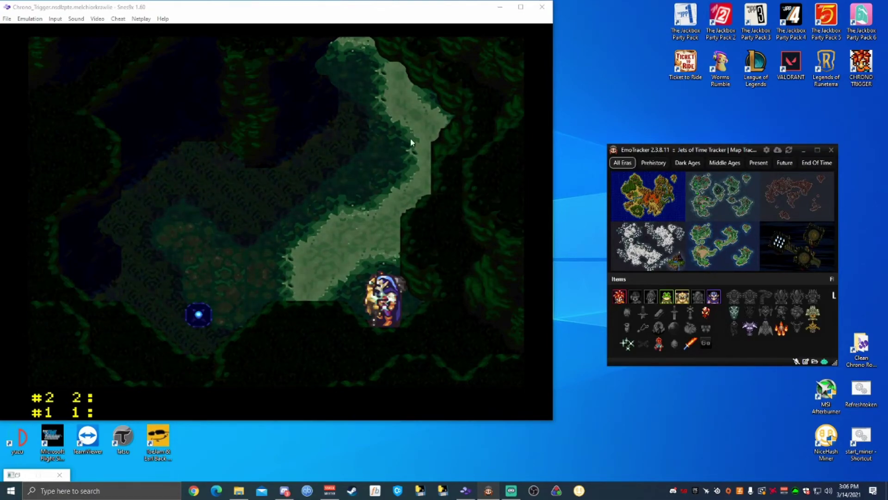
left_click(361, 17)
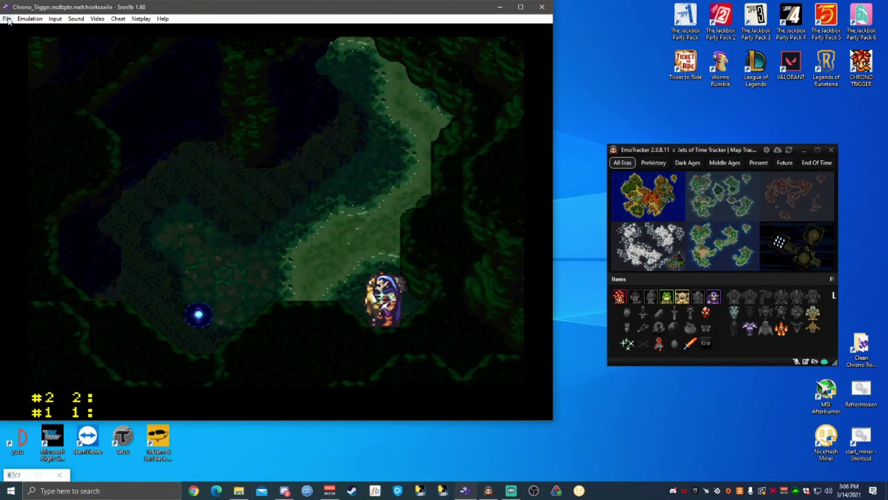